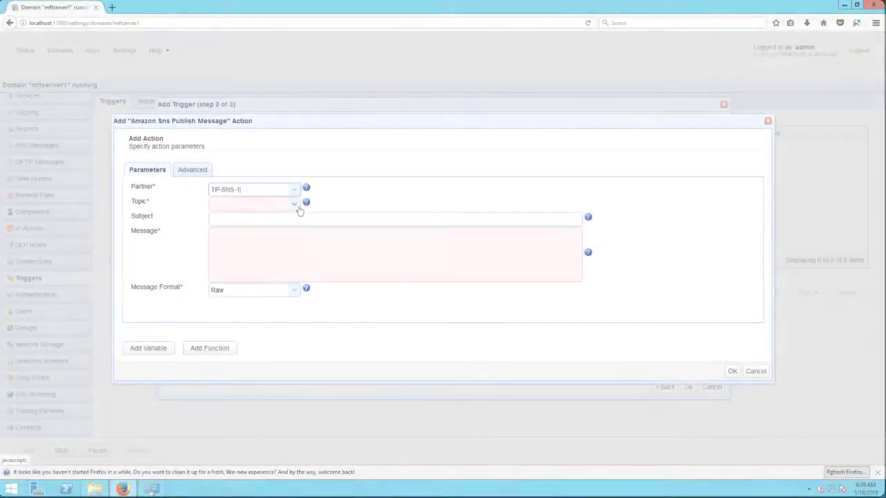
Examine the topic ARNs available to the Amazon SNS publish message action for partner TP-SNS-1.
left_click(298, 207)
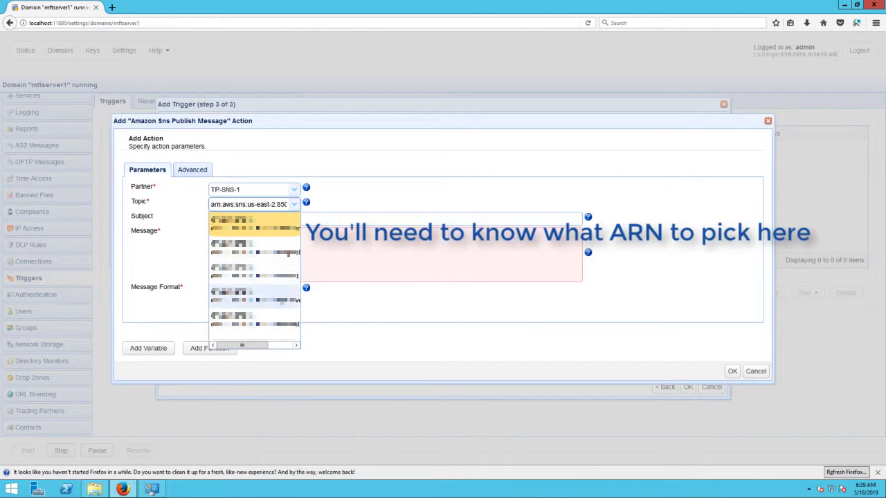
left_click_drag(243, 345, 274, 344)
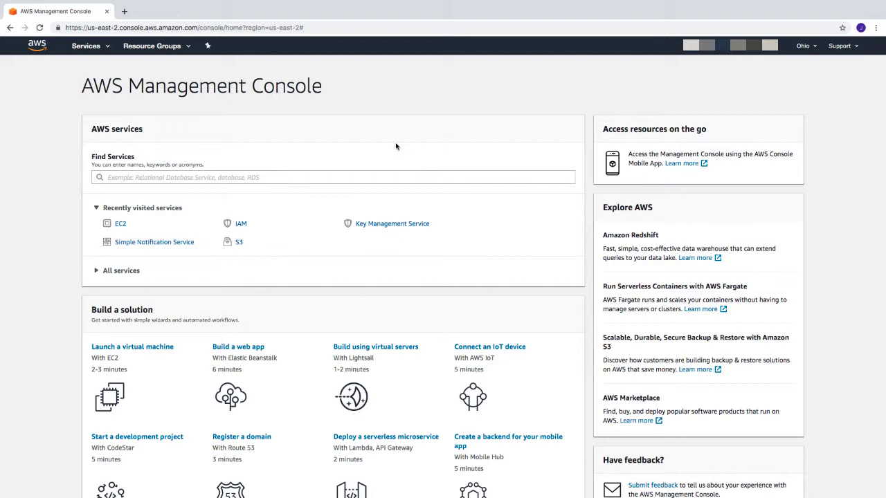
In the AWS Management Console, find the service "sns" and open the Amazon SNS topics list.
left_click(107, 49)
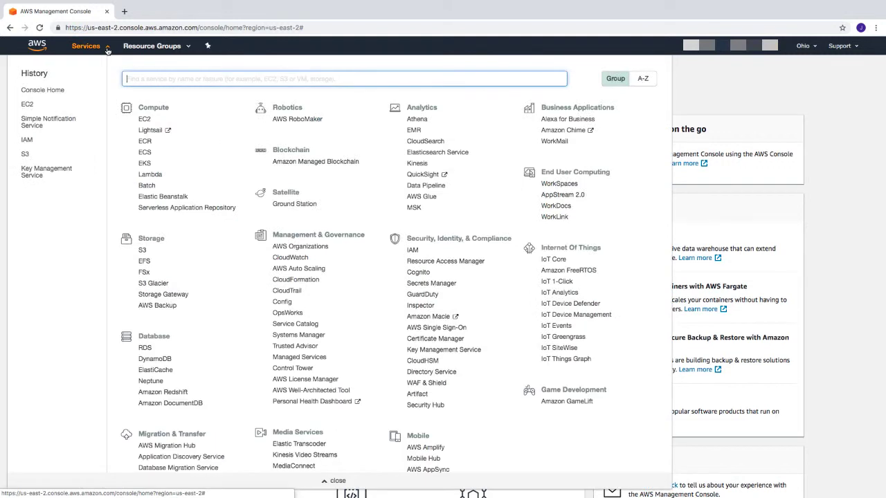
type("sns")
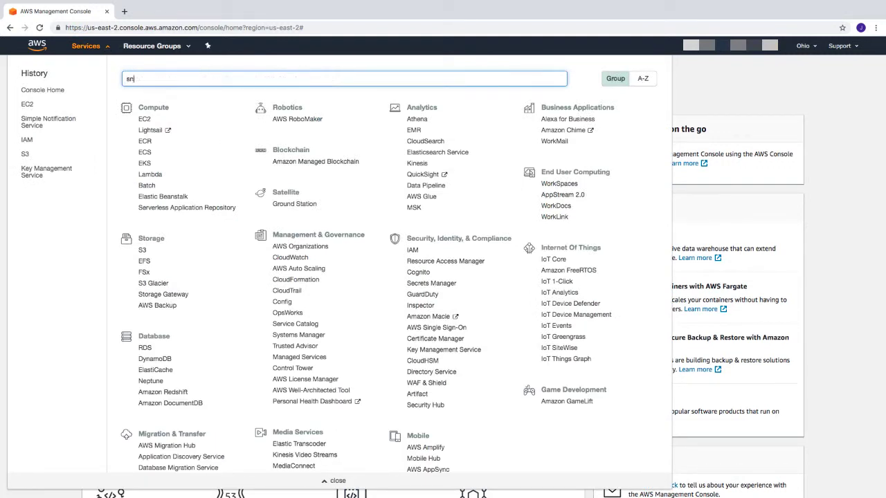
left_click(167, 107)
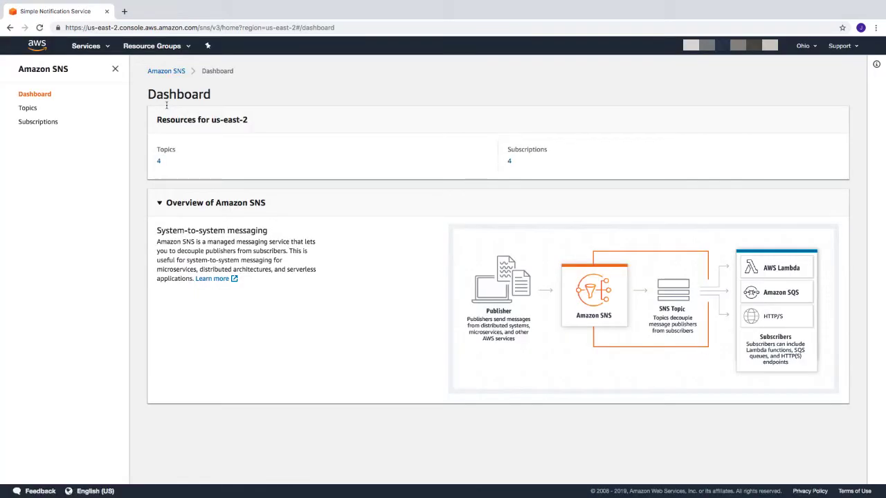
left_click(26, 108)
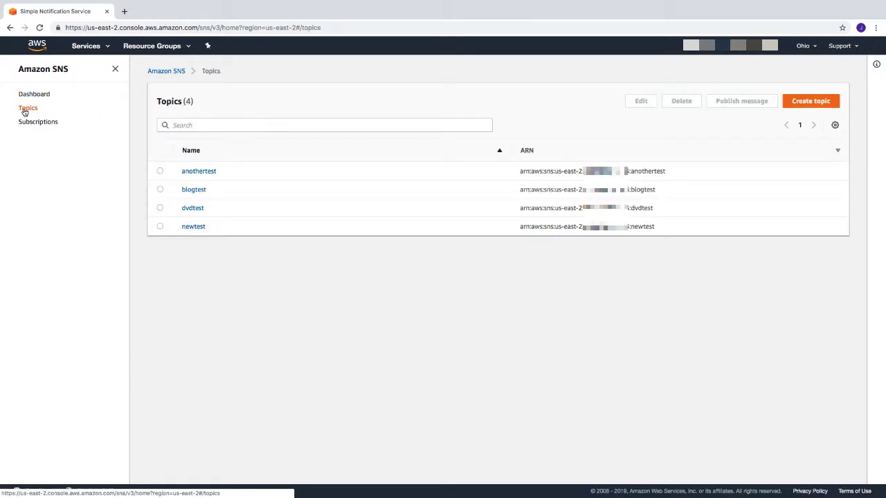
Create a new SNS topic named mftservermonitoring, leaving the optional settings at their defaults.
left_click(800, 104)
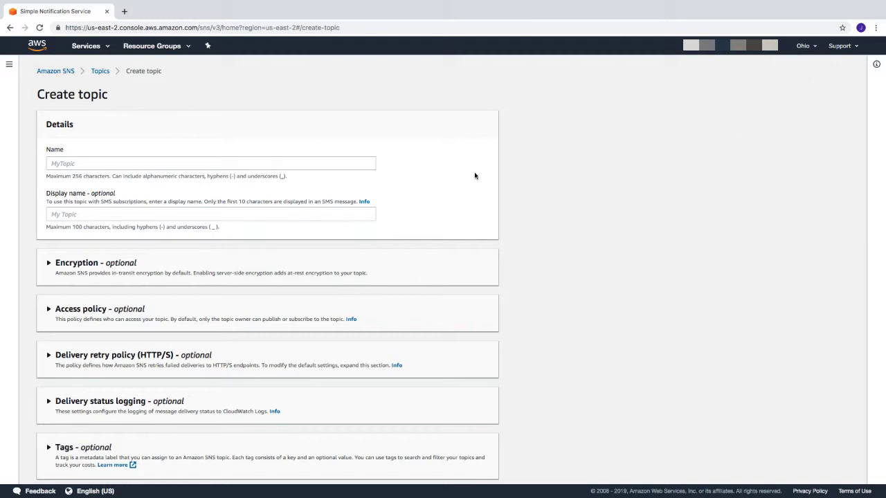
left_click(183, 164)
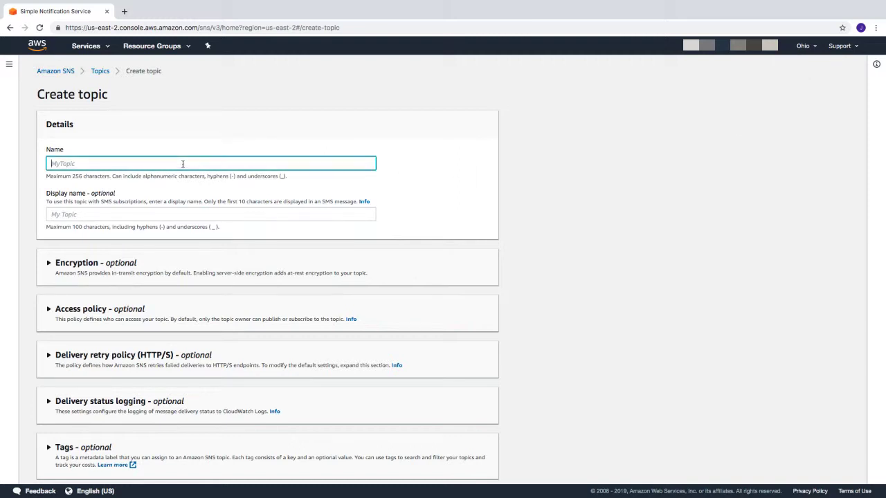
type("mftservermonitoring")
scroll(606, 415, "down", 1)
left_click(469, 468)
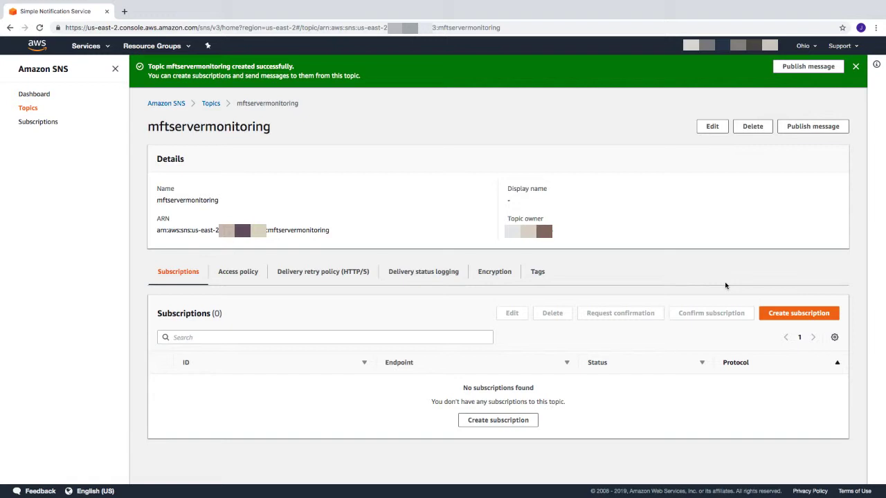
Create an Email subscription to the mftservermonitoring topic with the recipient's e-mail address as endpoint, and return to the topic's details.
left_click(792, 315)
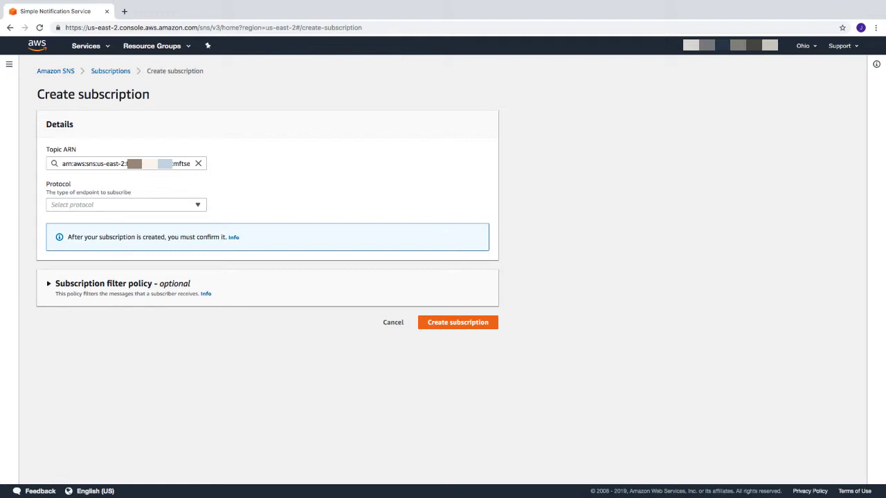
left_click(199, 210)
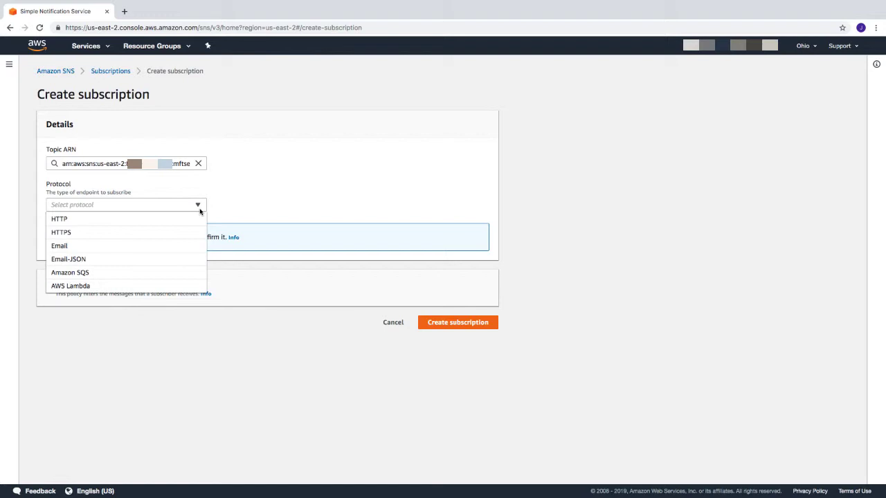
left_click(59, 246)
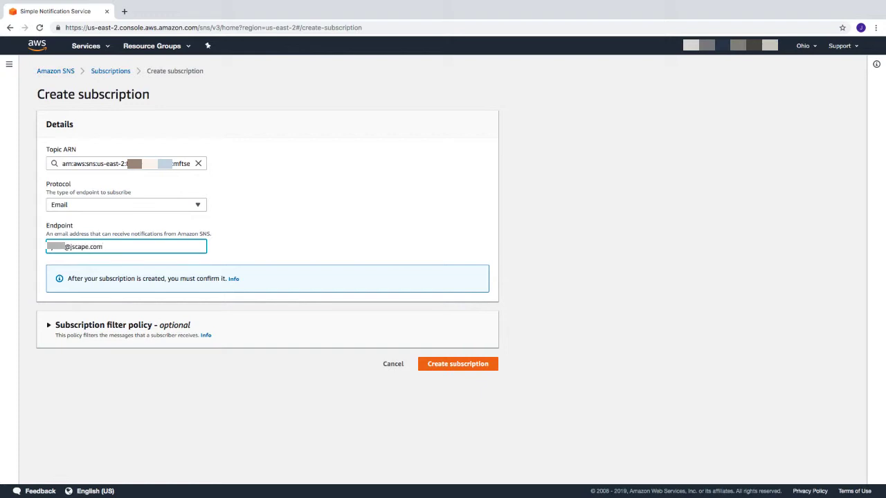
left_click(449, 366)
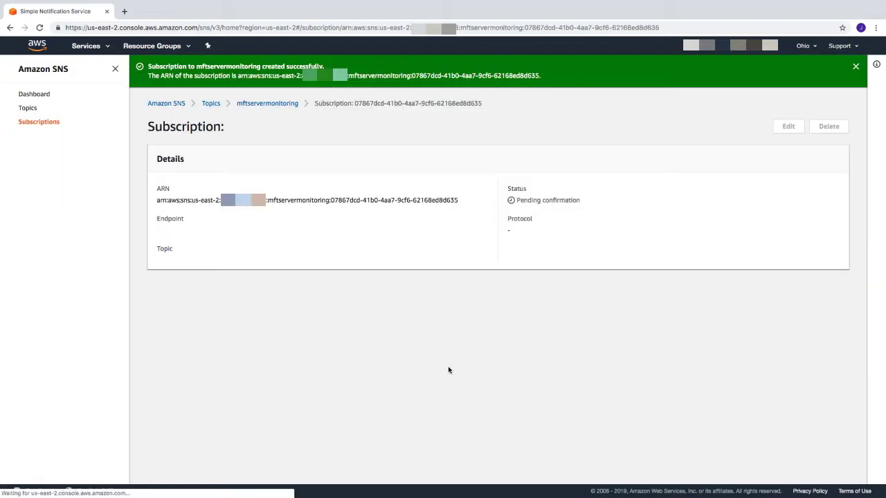
left_click(261, 103)
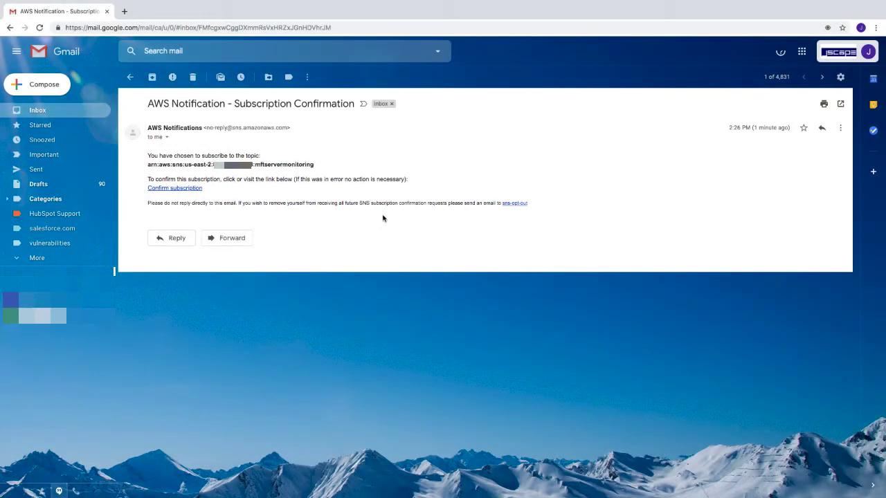
Confirm the subscription from the AWS Notification message in Gmail and refresh the mftservermonitoring topic page.
left_click(191, 188)
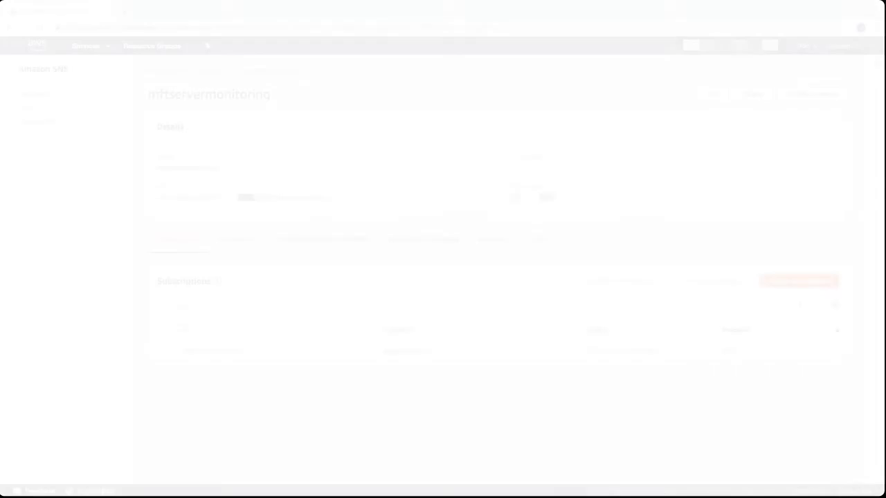
left_click(39, 28)
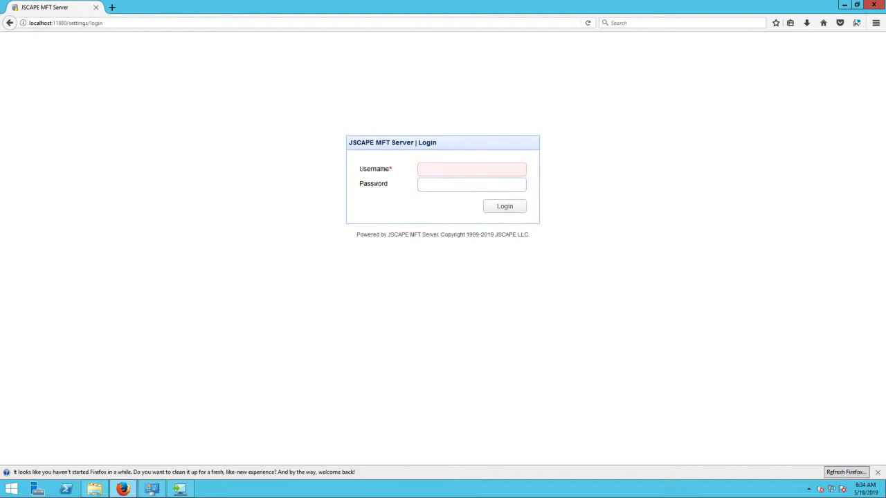
Switch to JSCAPE MFT Server and log in with the administrator username and password.
left_click(463, 171)
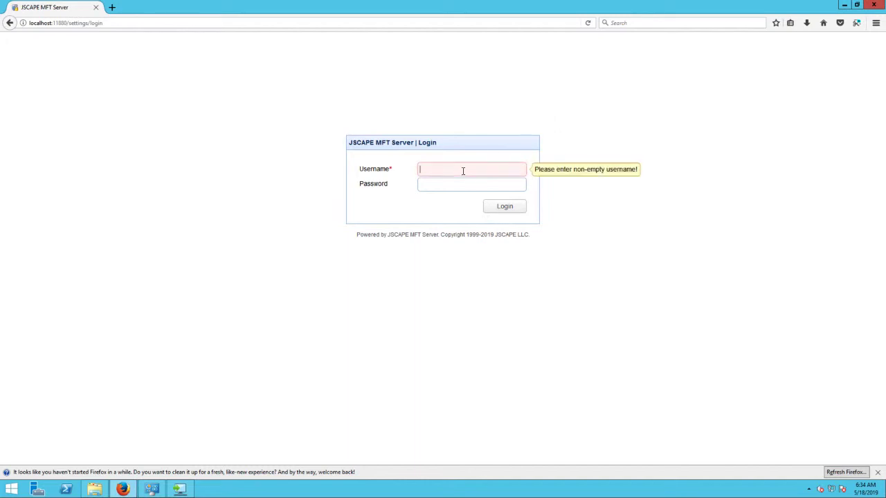
type("admin")
key("Tab")
type("admin")
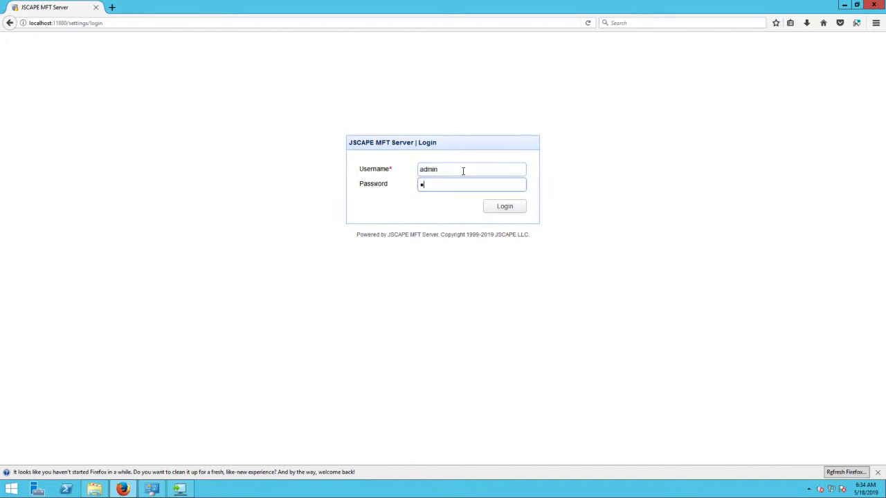
key("Return")
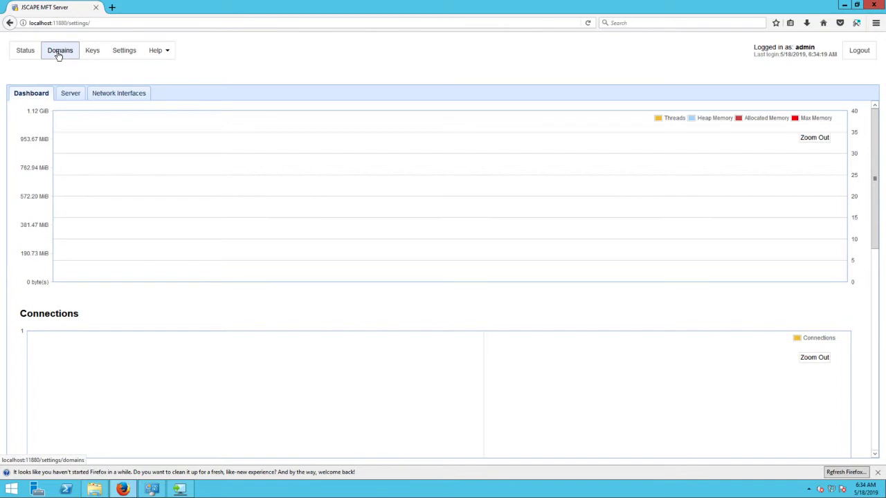
Open the mftserver1 domain for editing and show its trading partners.
left_click(59, 54)
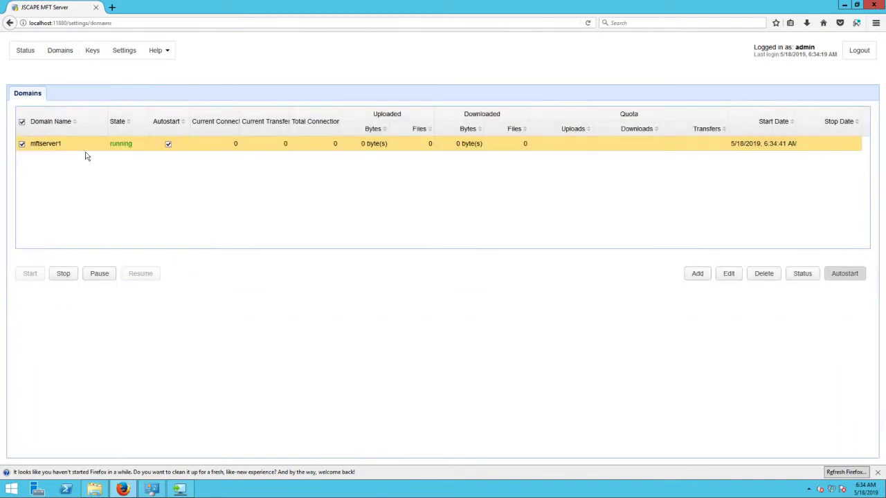
left_click(729, 273)
scroll(52, 388, "down", 1)
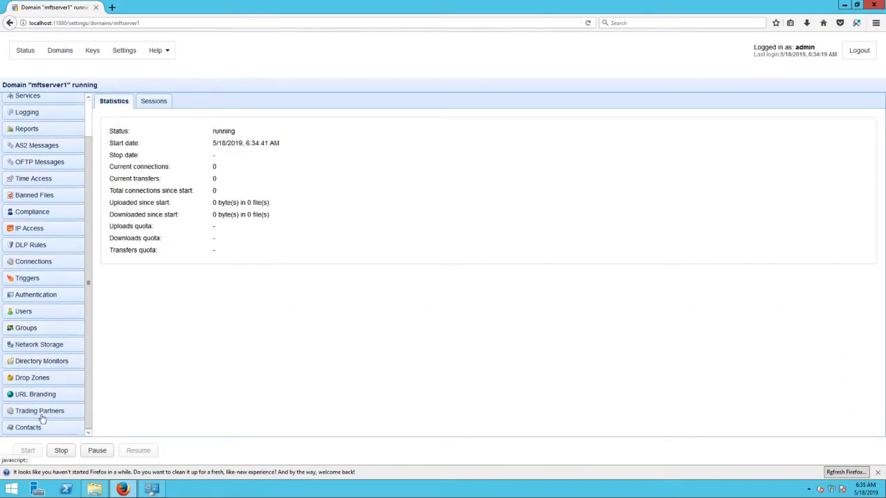
left_click(42, 412)
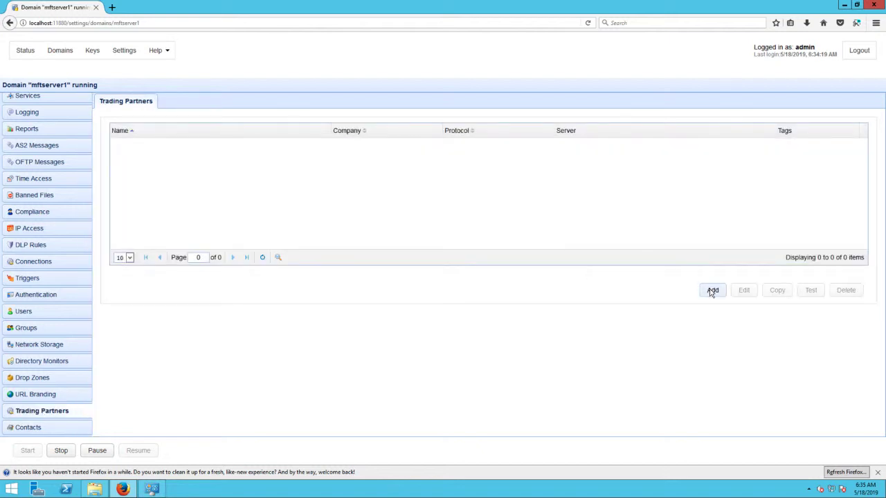
Add a trading partner that uses the Amazon AWS protocol and name it TP-SNS-1.
left_click(712, 292)
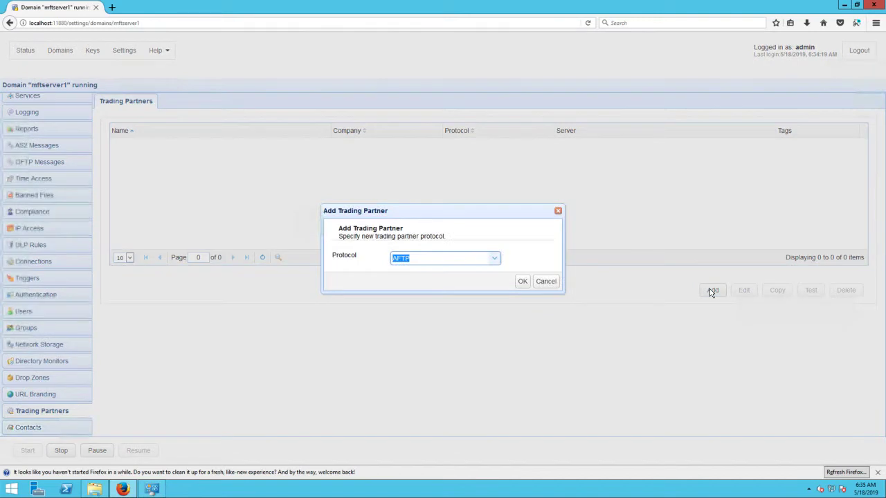
left_click(494, 261)
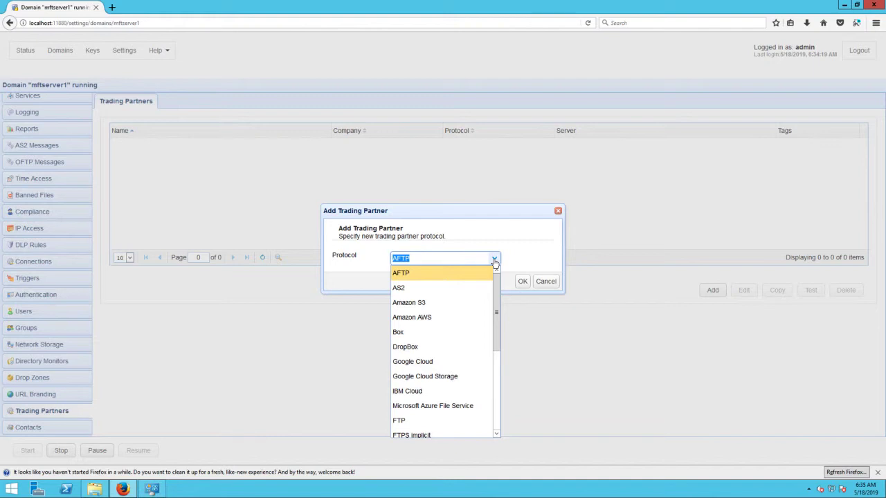
left_click(415, 321)
left_click(524, 282)
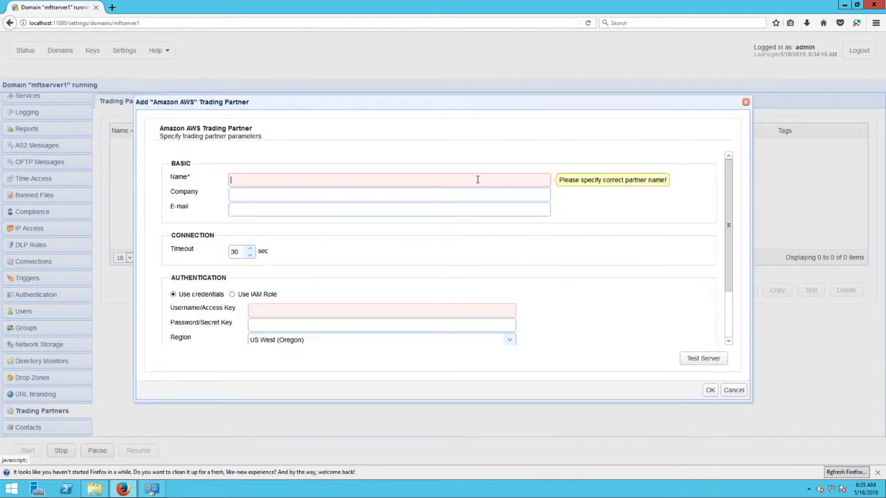
type("TP-SNS-1")
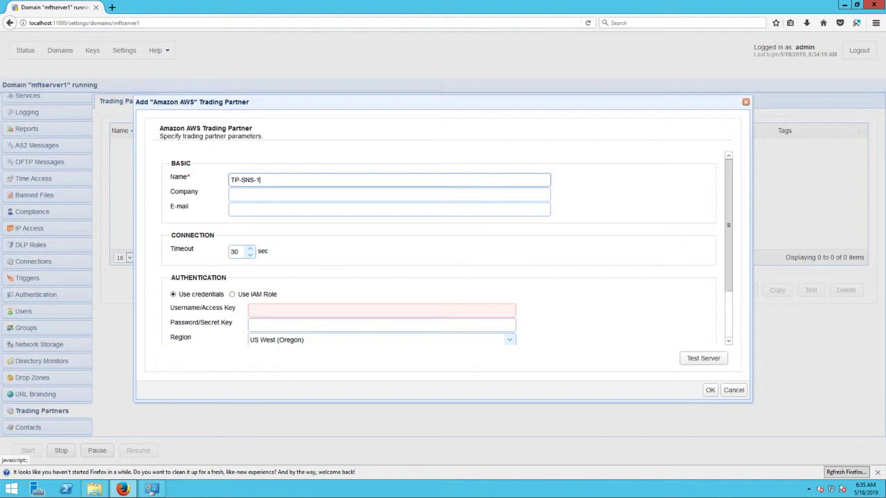
Paste the AWS access key and secret key into the partner's authentication settings and set the region to US East (Ohio).
left_click(280, 313)
key("ctrl+v")
left_click(281, 321)
key("ctrl+v")
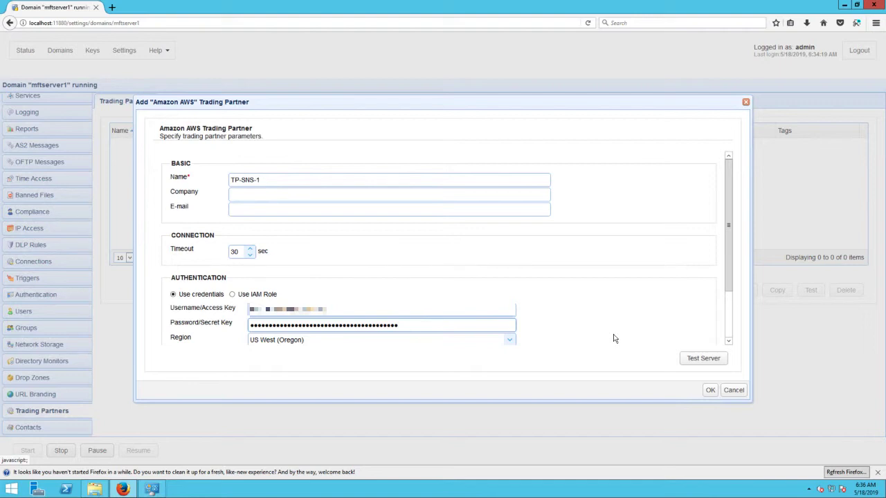
scroll(571, 321, "down", 2)
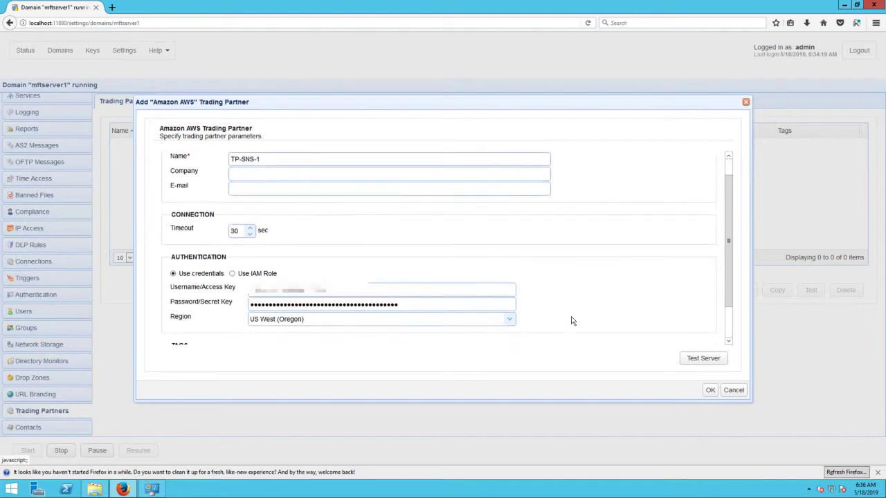
left_click(509, 317)
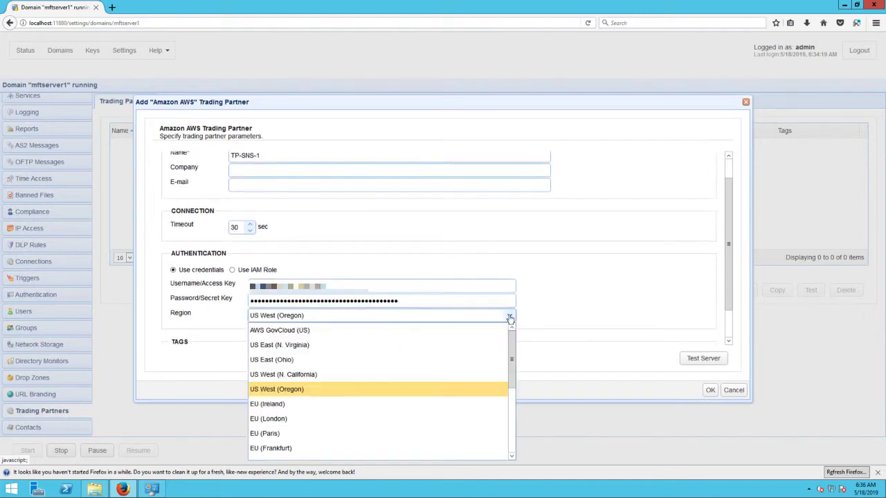
left_click(282, 360)
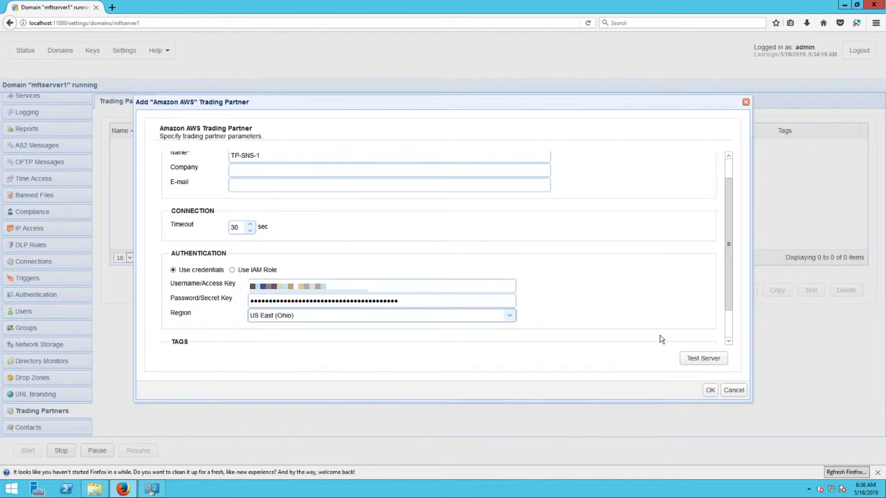
Test the TP-SNS-1 trading partner's server connection and save the partner.
left_click(691, 364)
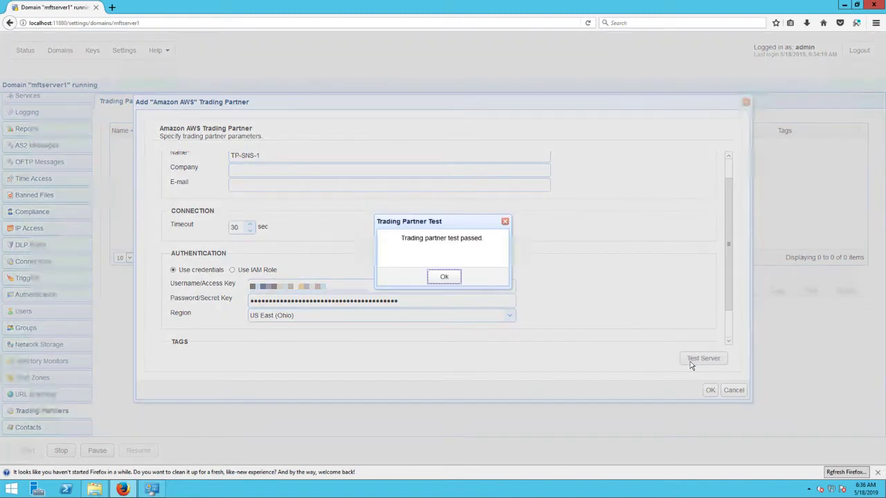
left_click(445, 278)
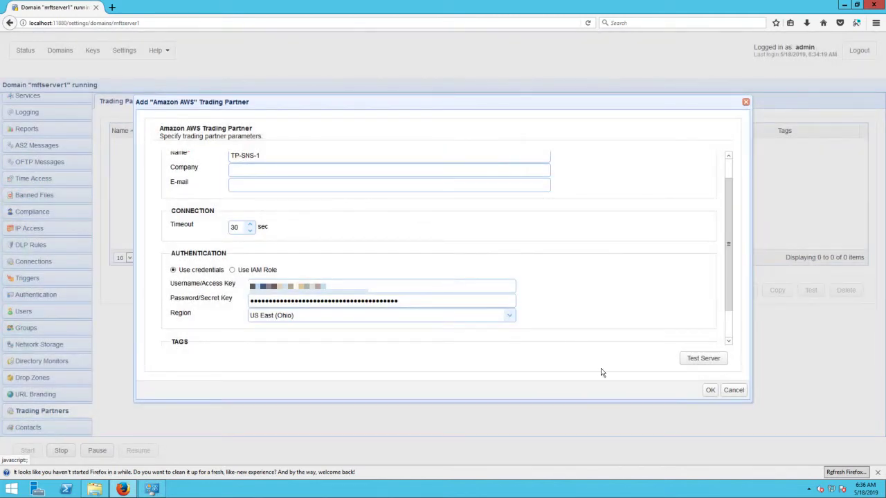
left_click(710, 391)
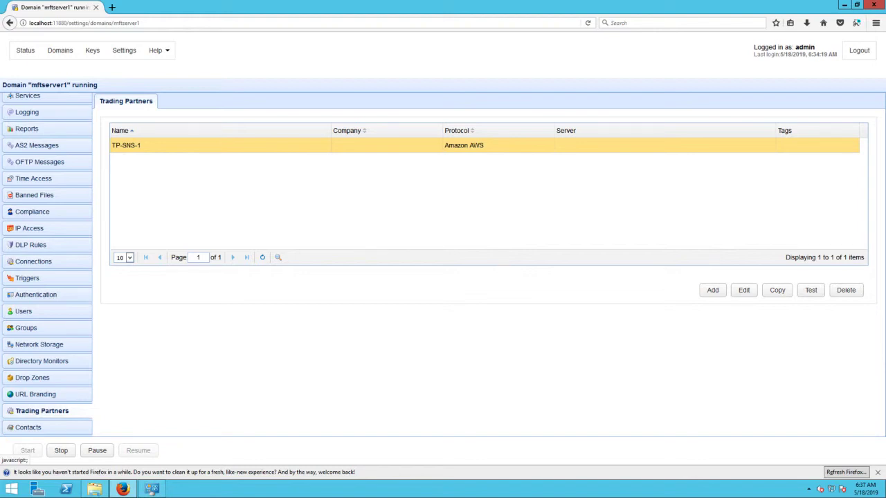
Add a domain trigger named "Publish to SNS Topic mftservermonitoring on file download attempt".
left_click(27, 280)
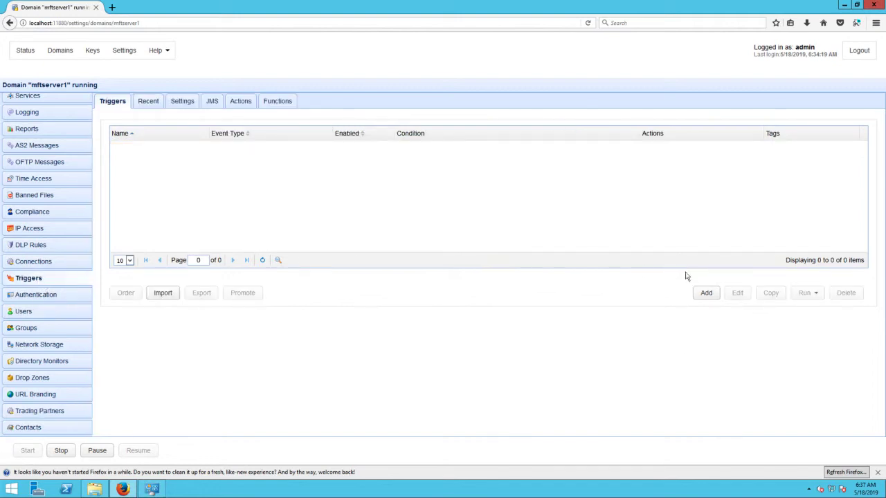
left_click(705, 292)
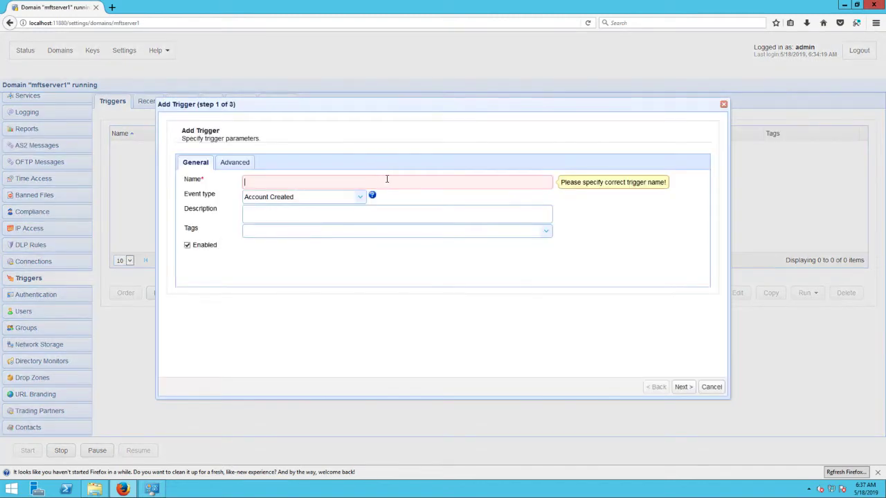
type("Publish to SNS ")
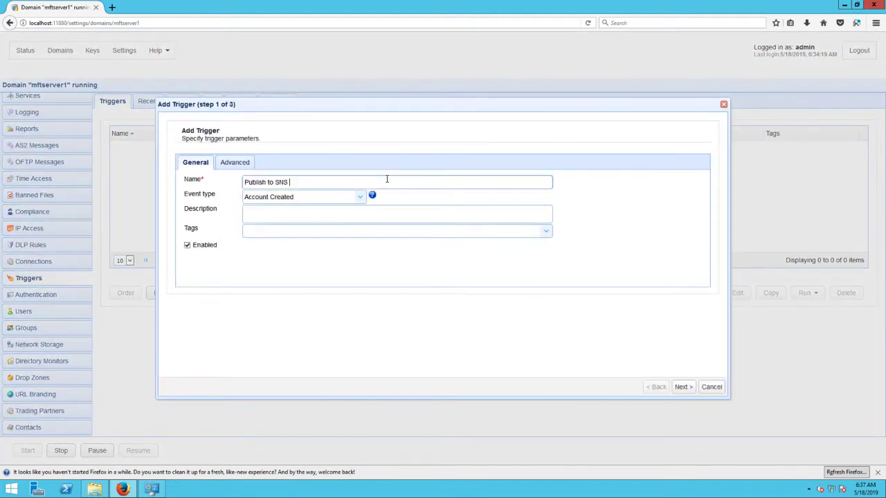
type("Topic mftservermonitoring on file download attempt")
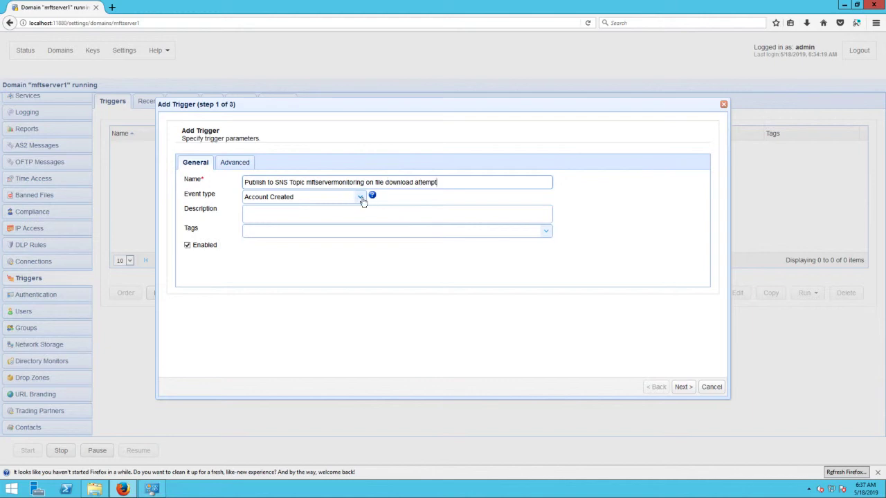
Set the trigger's event type to File Download Started and continue to the trigger conditions.
left_click(361, 198)
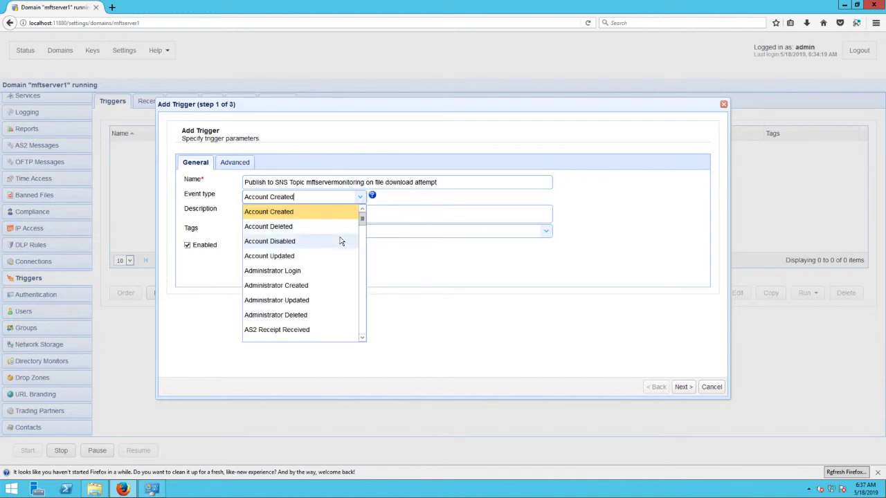
scroll(340, 242, "down", 3)
scroll(339, 241, "down", 9)
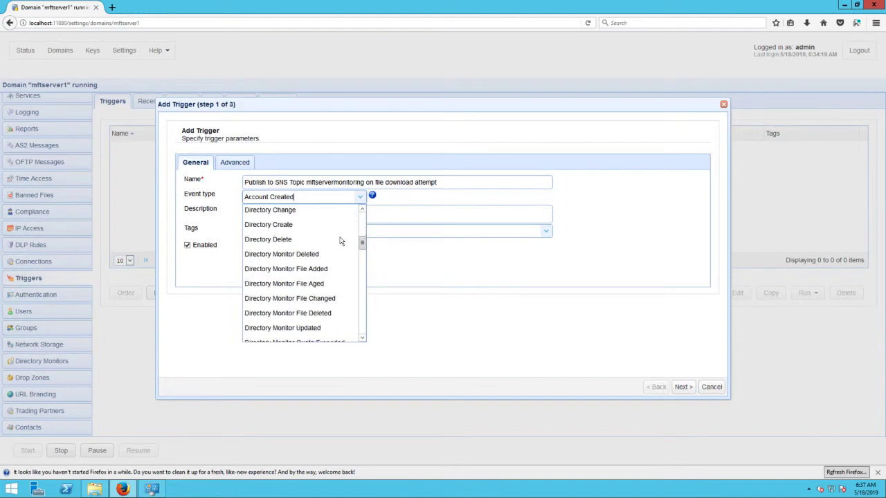
scroll(340, 241, "down", 7)
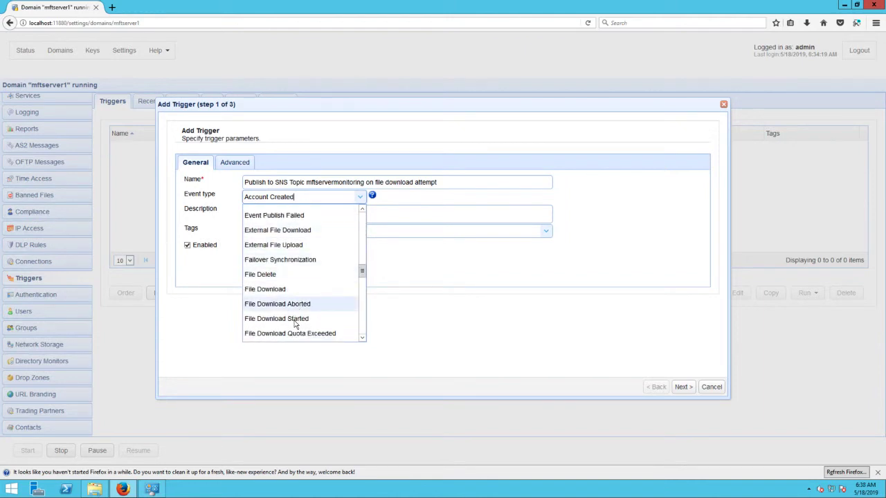
left_click(296, 319)
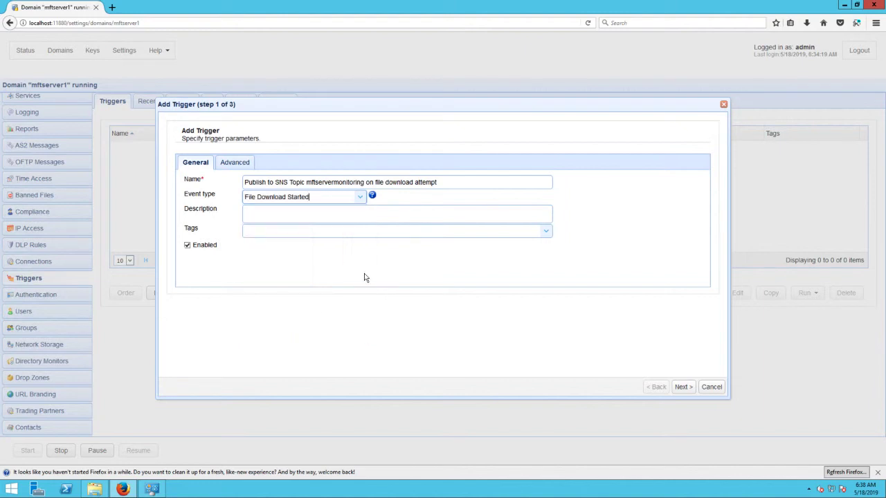
left_click(683, 387)
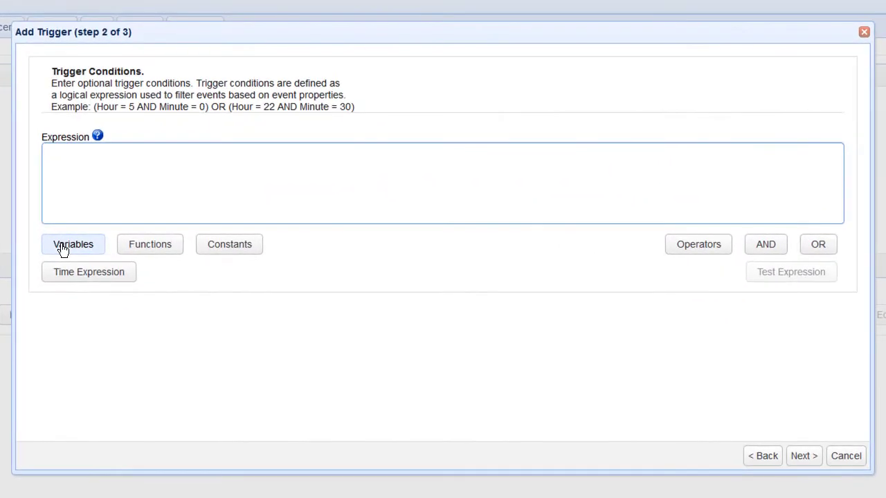
Build the condition File = "C:/secretfiles/topsecretfile.txt" from the File variable and continue to the trigger actions.
left_click(62, 250)
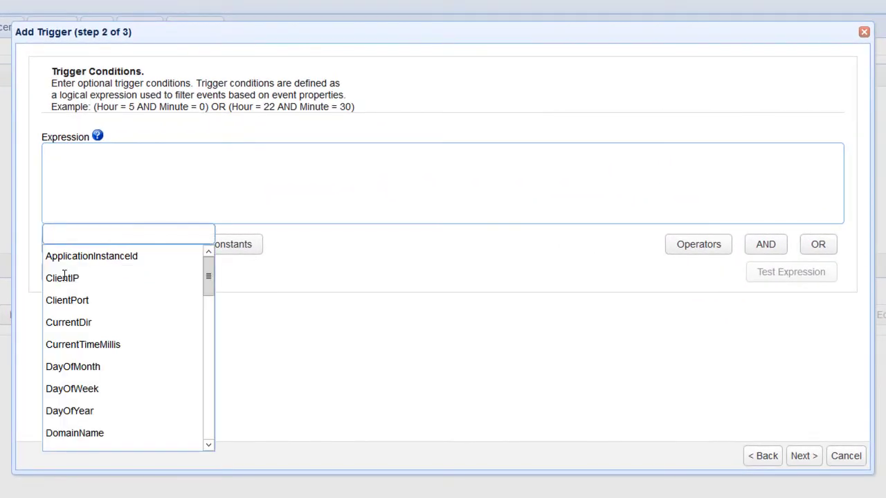
scroll(84, 340, "down", 1)
scroll(84, 340, "down", 2)
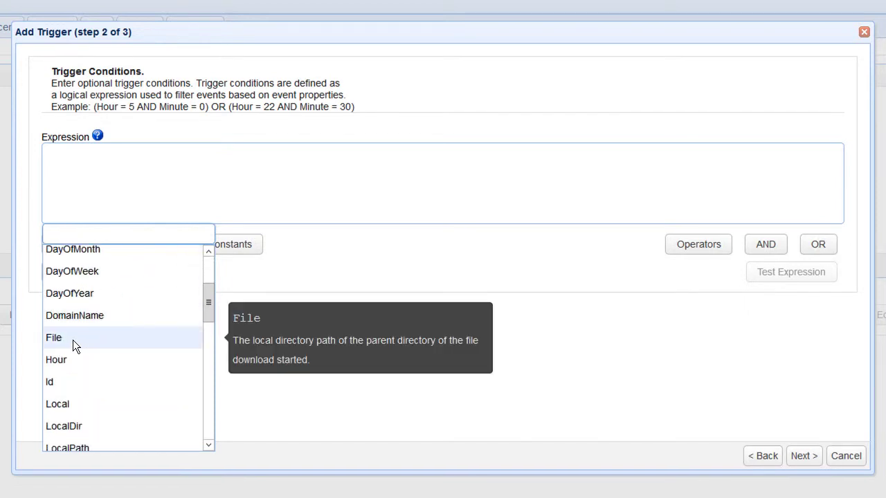
left_click(72, 340)
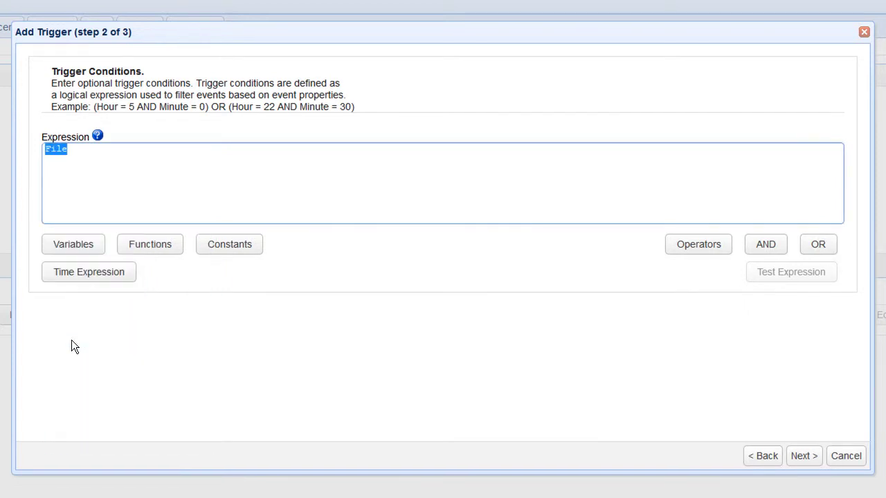
left_click(126, 153)
type("= \"C:/secretfiles/topsecretfile.txt\"")
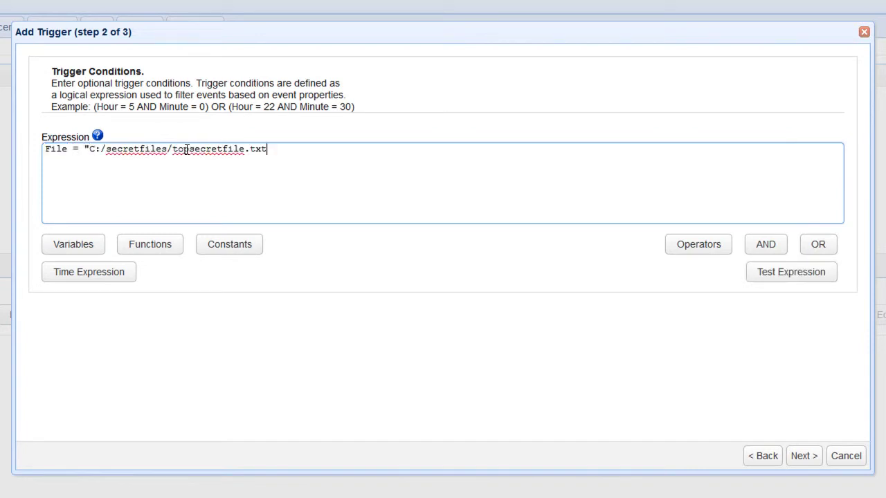
left_click(676, 367)
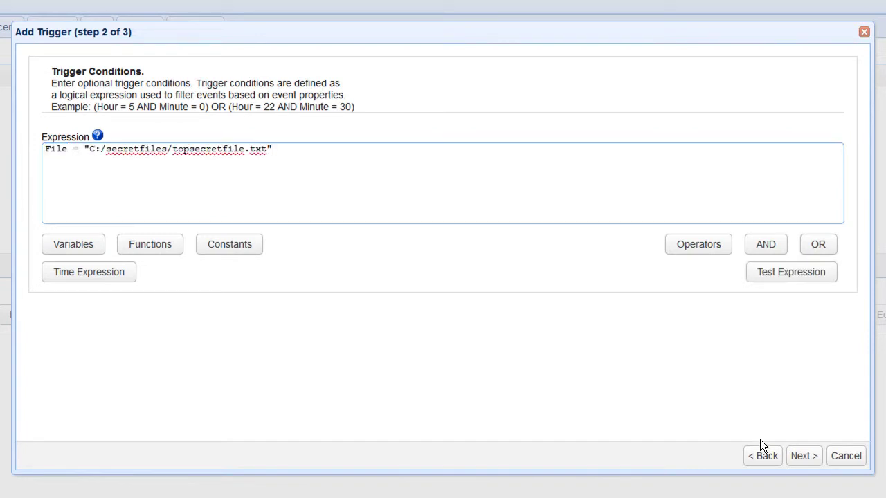
left_click(804, 457)
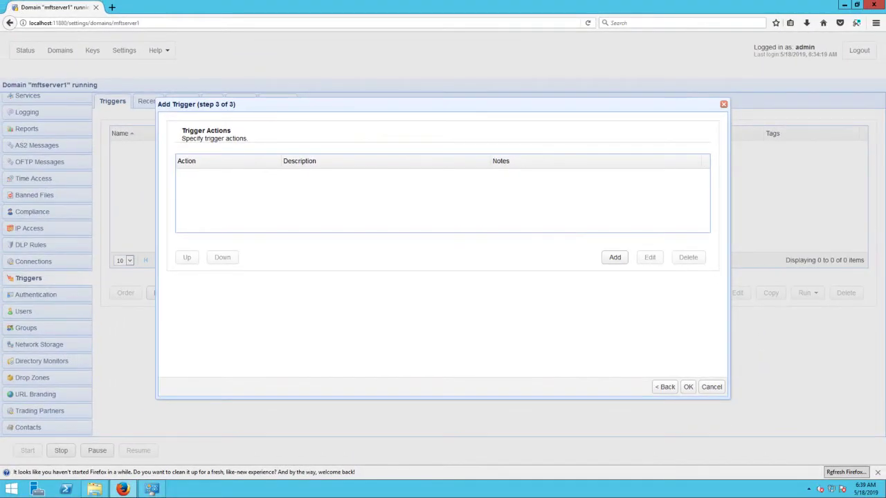
Add an Amazon Sns Publish Message action to the trigger and open its parameters.
left_click(614, 259)
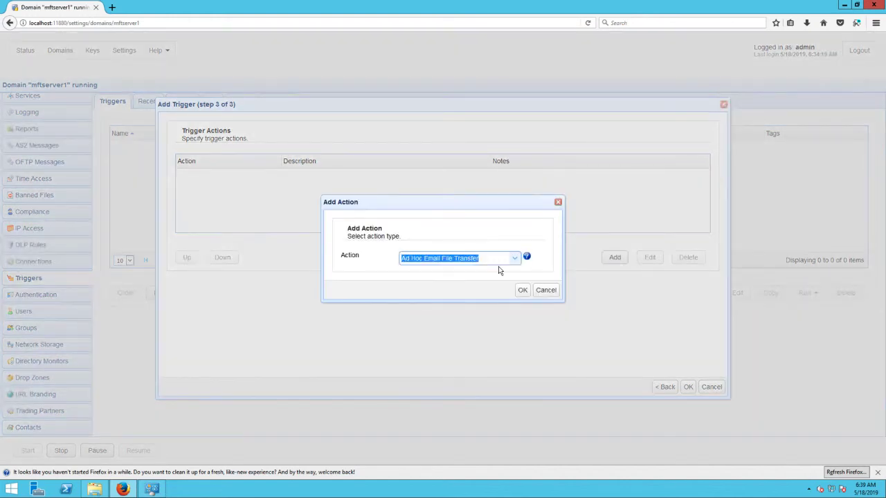
type("sns")
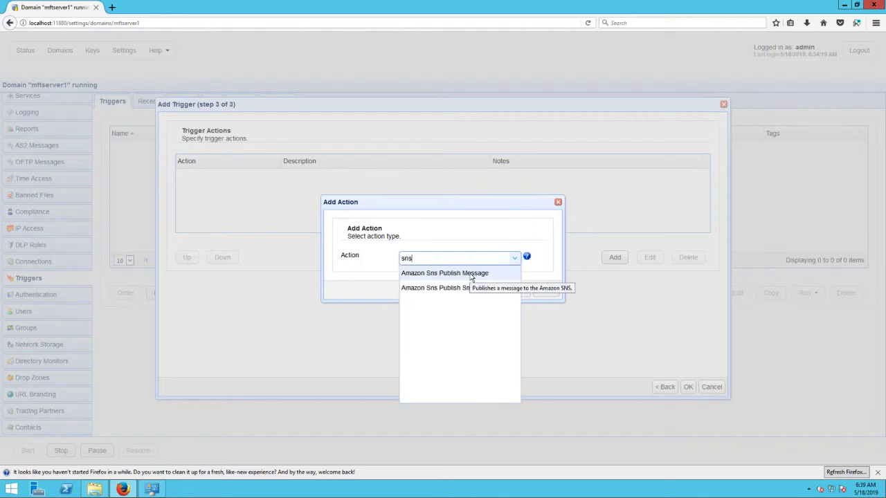
left_click(471, 274)
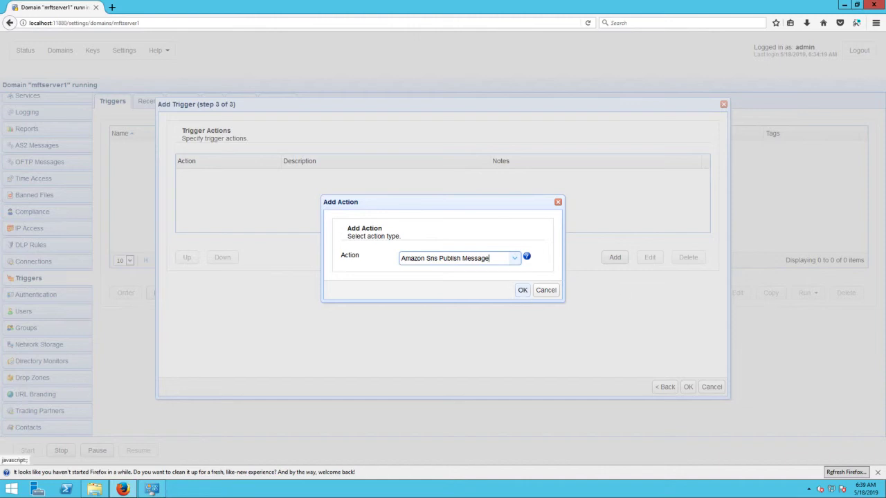
left_click(523, 290)
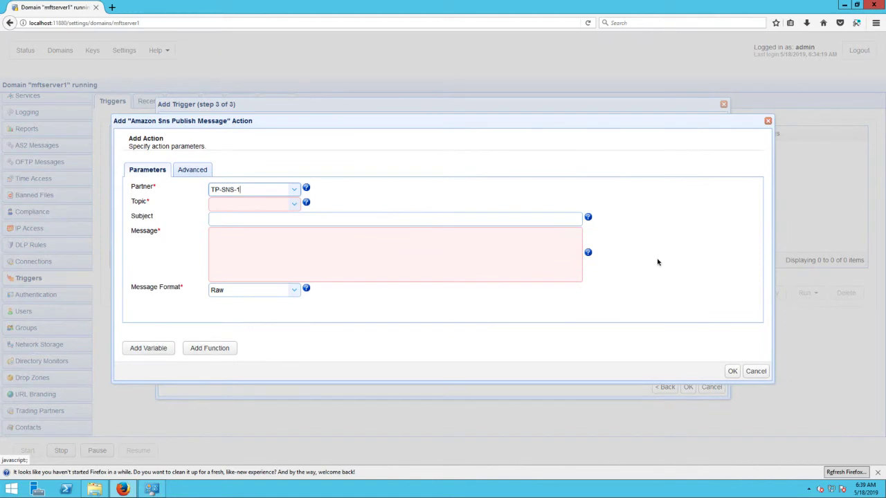
Choose TP-SNS-1 as the action's partner and select the us-east-2 ARN of the mftservermonitoring topic.
left_click(294, 191)
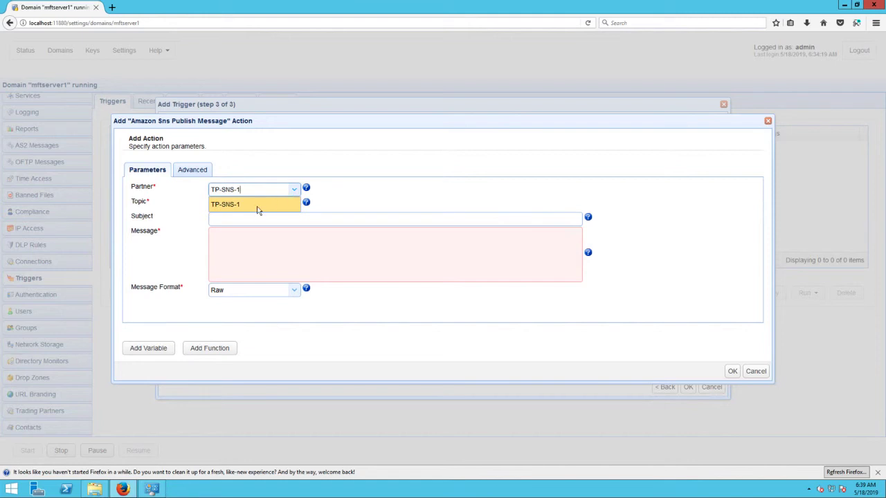
left_click(257, 208)
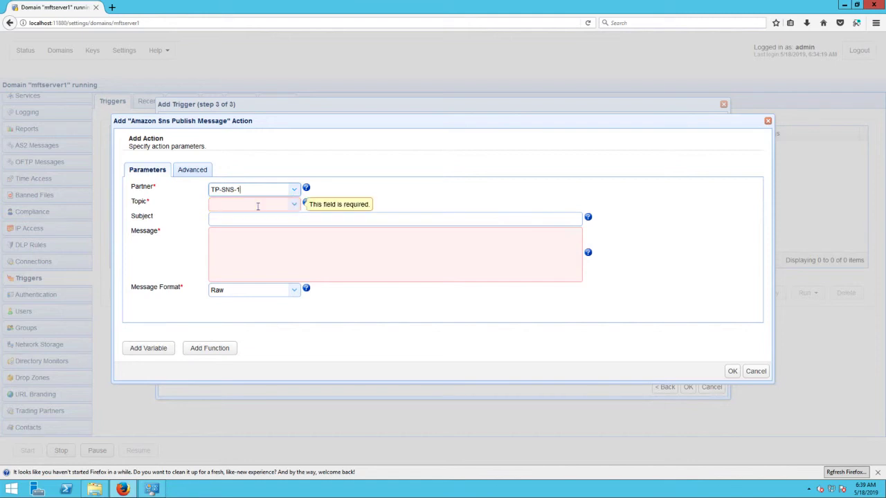
left_click(296, 207)
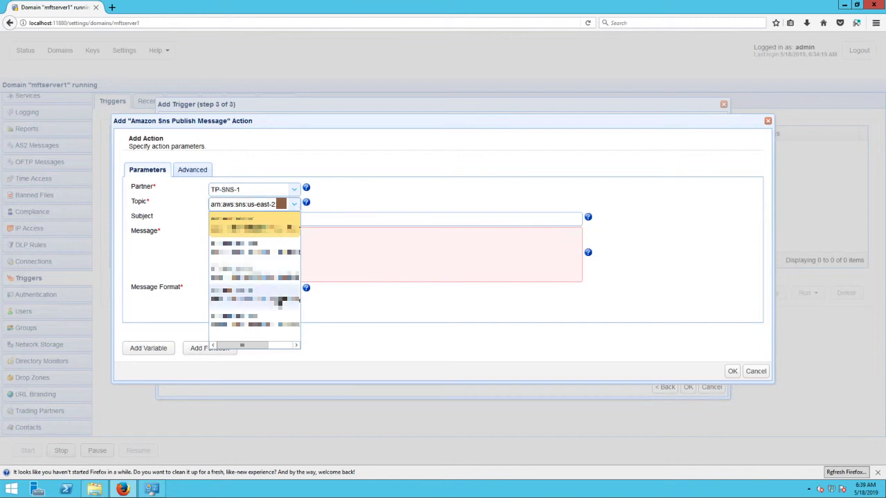
left_click_drag(247, 349, 274, 348)
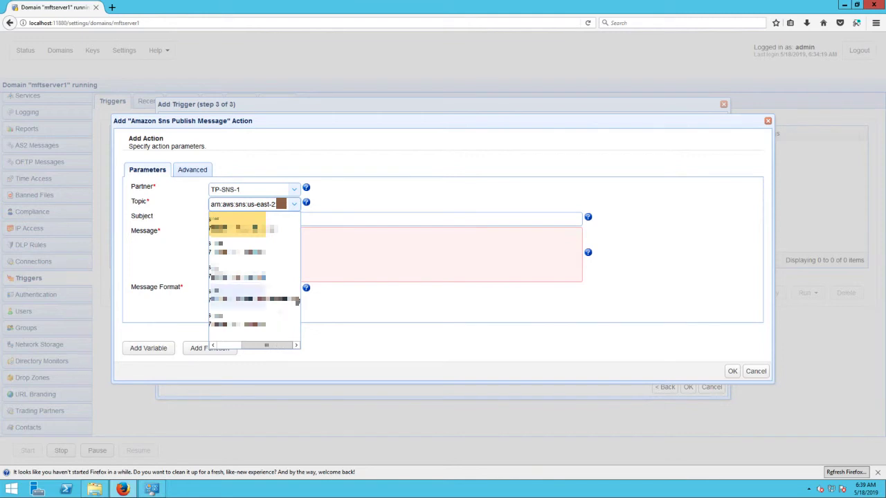
left_click(296, 301)
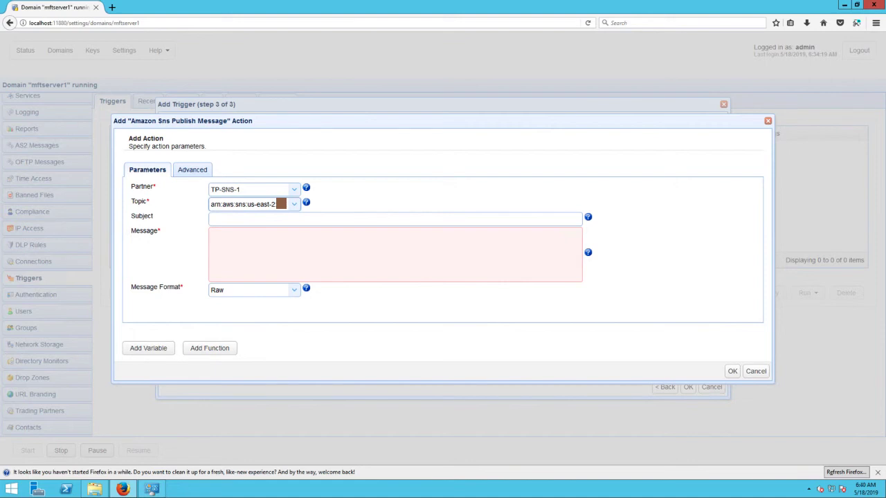
Enter "Secret file was downloaded. Details are as follows:" as the first line of the action's message.
left_click(283, 251)
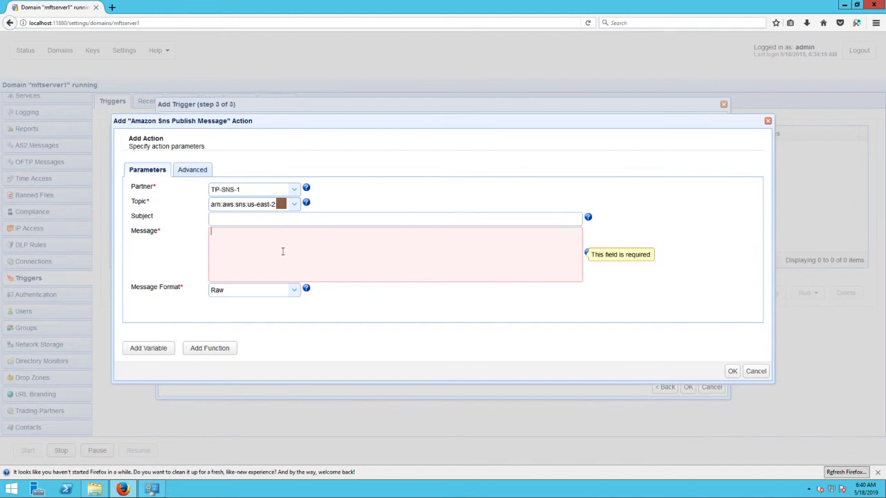
type("secret file was downloaded. De")
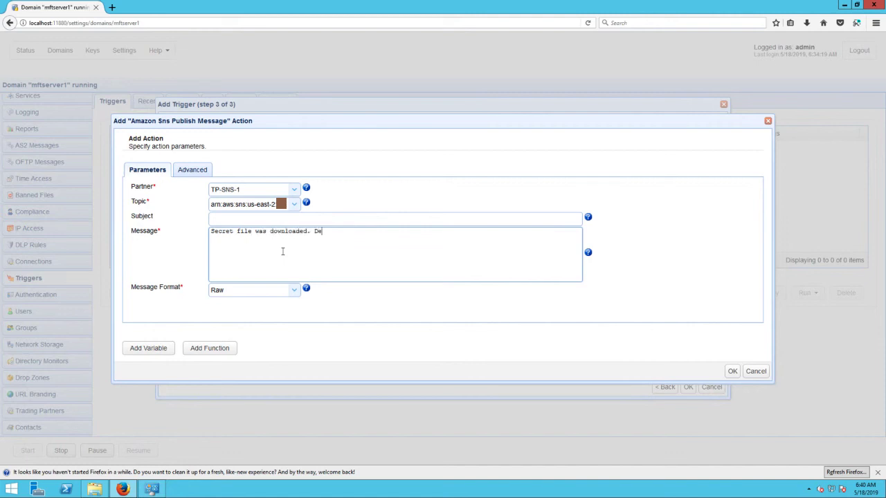
type("tails are as follows:")
key("Return")
Add "Client IP: %ClientIP%; Client Port: %ClientPort%" on the message's second line, inserting the two values as variables.
type("Client IP:")
left_click(144, 353)
left_click(232, 358)
left_click(312, 238)
type("; Client Port:")
left_click(147, 353)
scroll(253, 362, "down", 5)
left_click(253, 361)
left_click(396, 239)
Append "; Username: %Username%; File: %File%" to the message using the matching variables, and save the action and trigger.
type("; Username:")
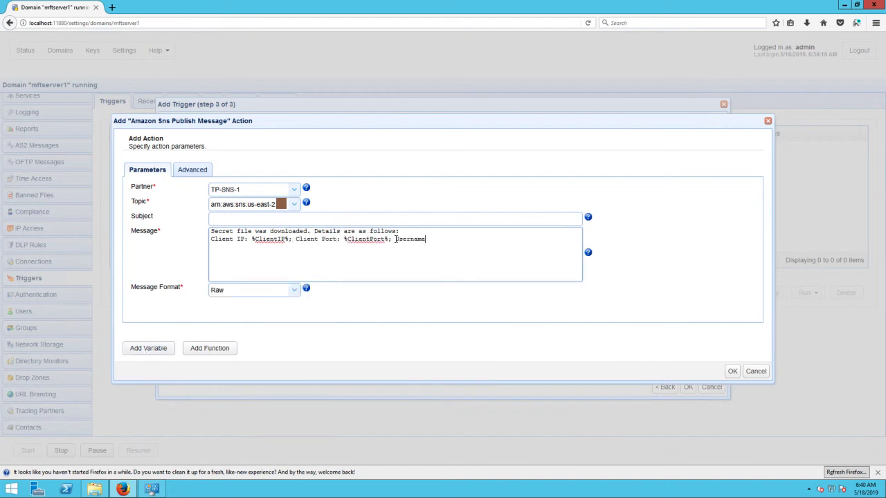
left_click(149, 349)
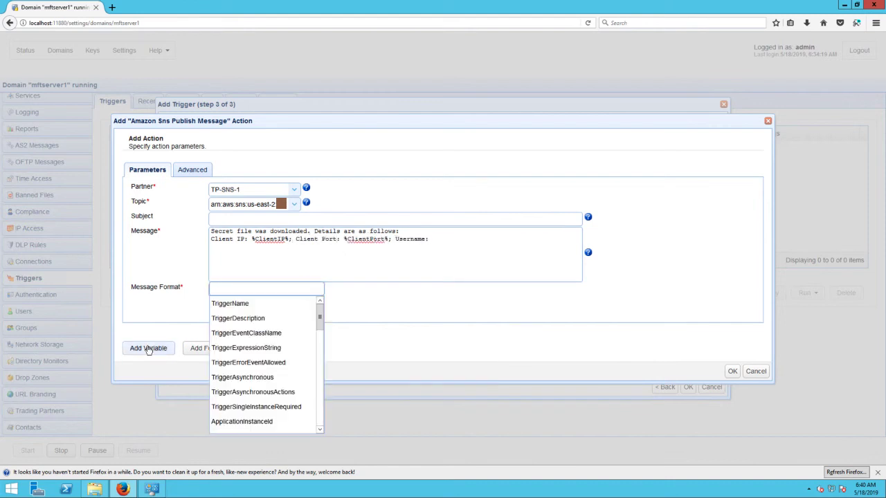
type("user")
left_click(228, 303)
left_click(504, 265)
type("; File:")
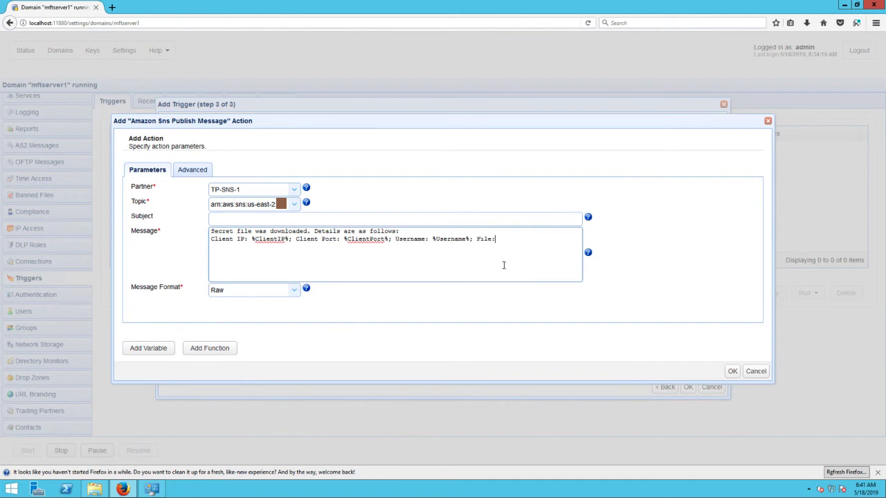
left_click(159, 352)
type("file")
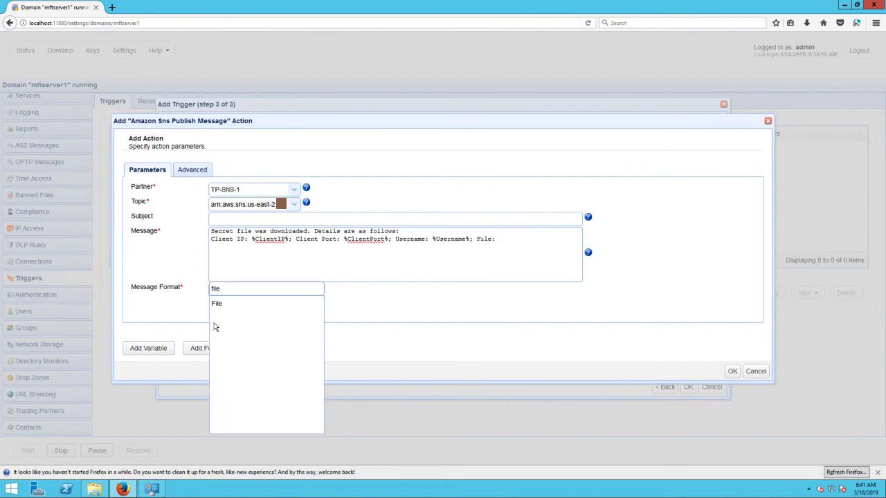
left_click(228, 304)
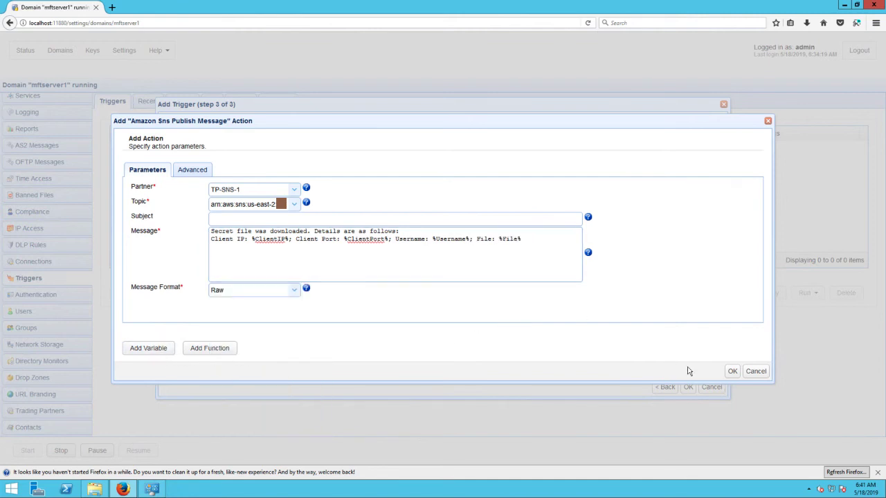
left_click(732, 377)
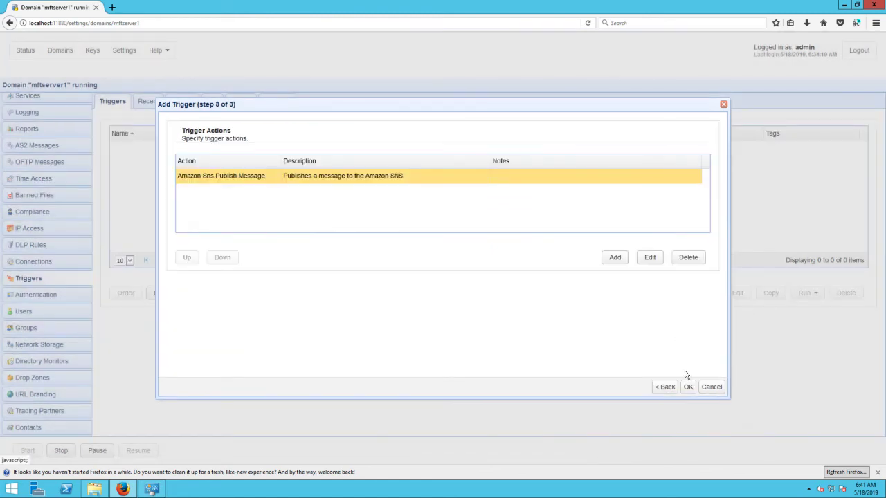
left_click(689, 388)
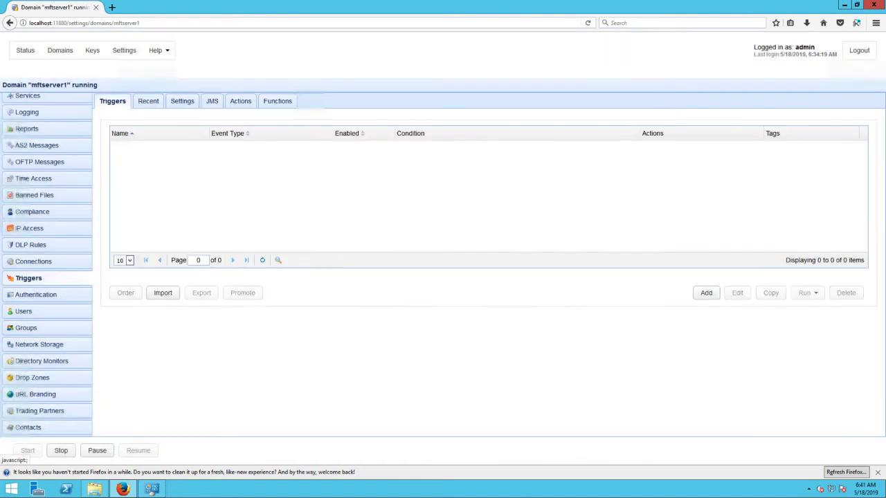